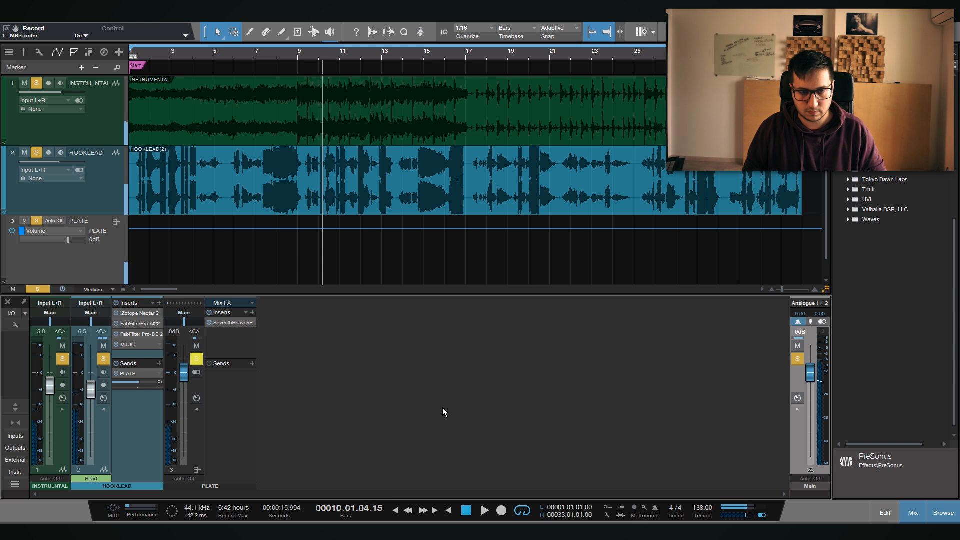
Stop playback and review the Seventh Heaven reverb settings on the PLATE channel
key(space)
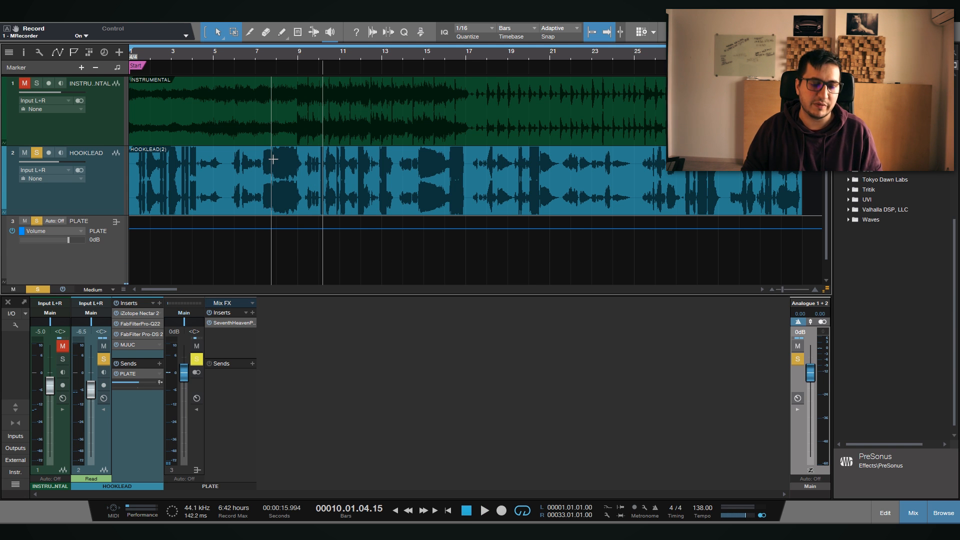
double_click(234, 323)
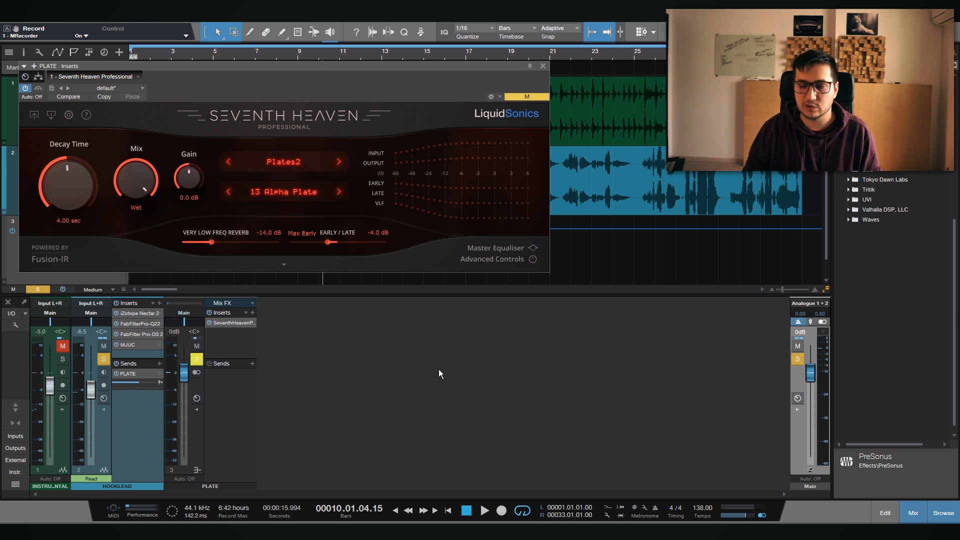
click(543, 66)
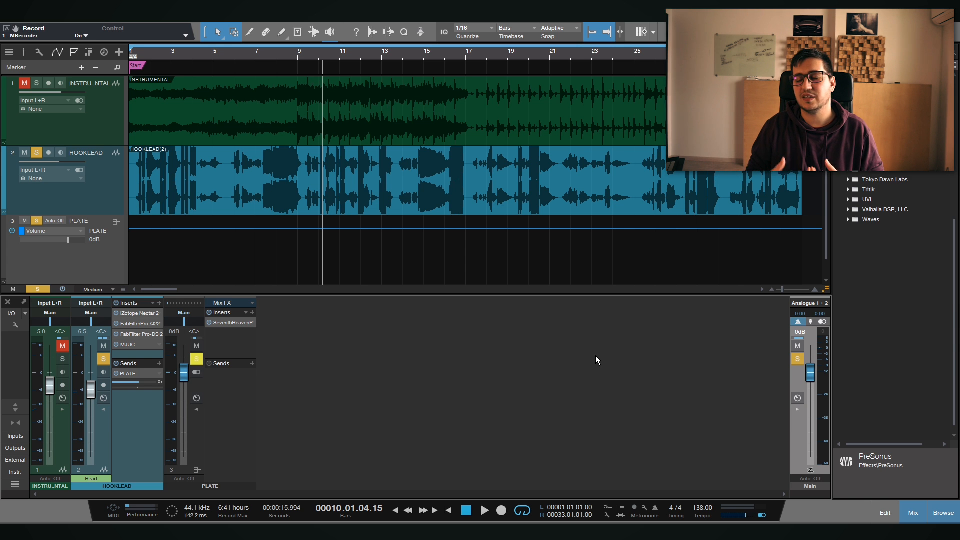
Insert the PreSonus Flanger after the reverb on the PLATE channel and play the song from the start
scroll(888, 280, up, 15)
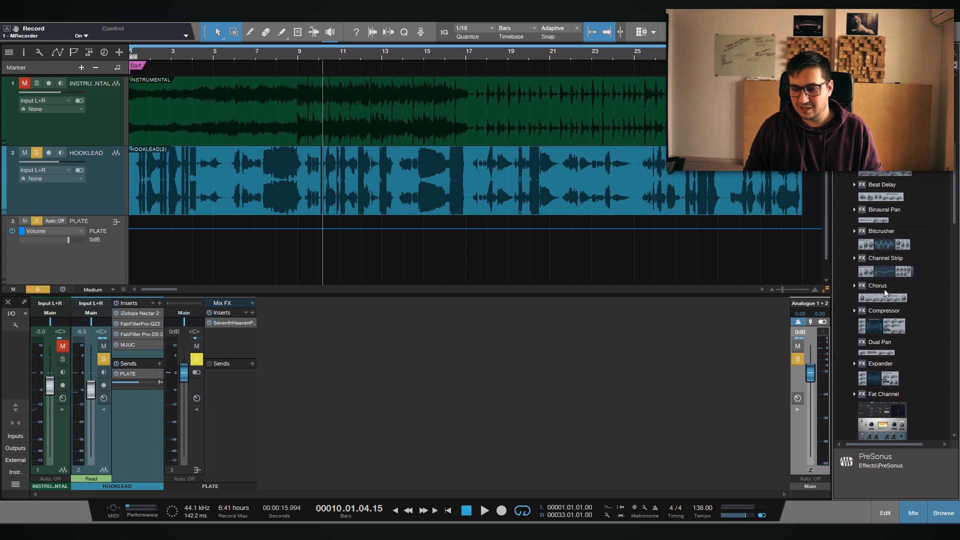
scroll(896, 251, up, 3)
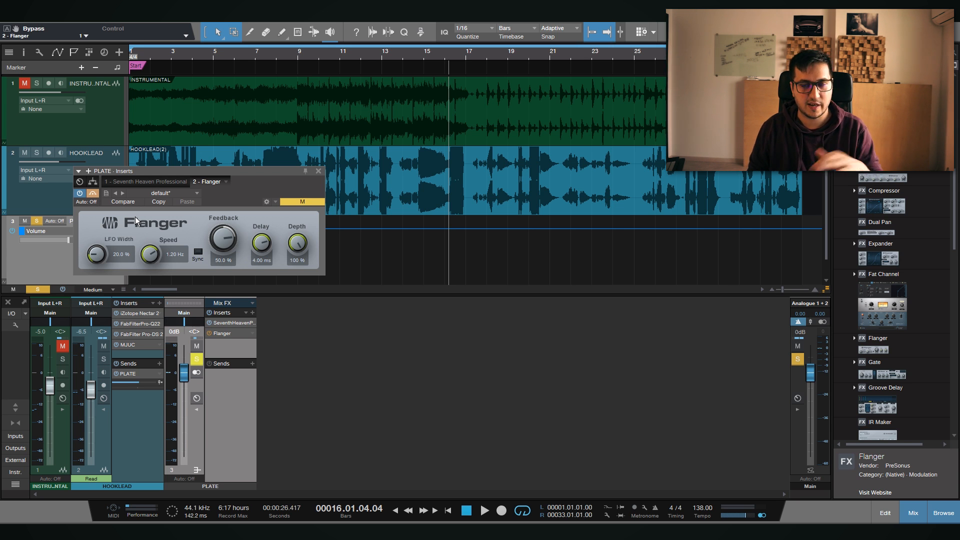
key(comma)
key(space)
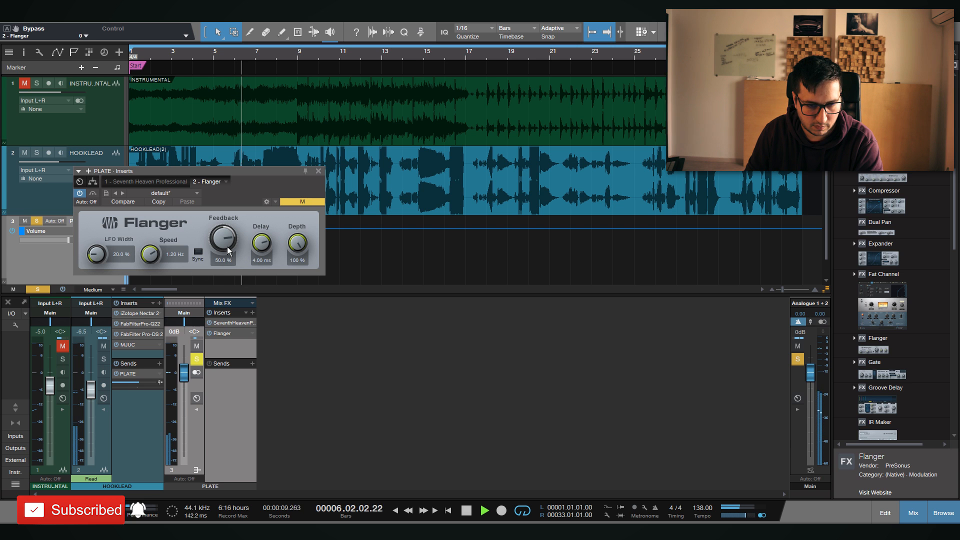
Raise the Flanger's feedback to 63% and try its delay between 10 ms and 0.77 ms during playback
drag(227, 247, 214, 237)
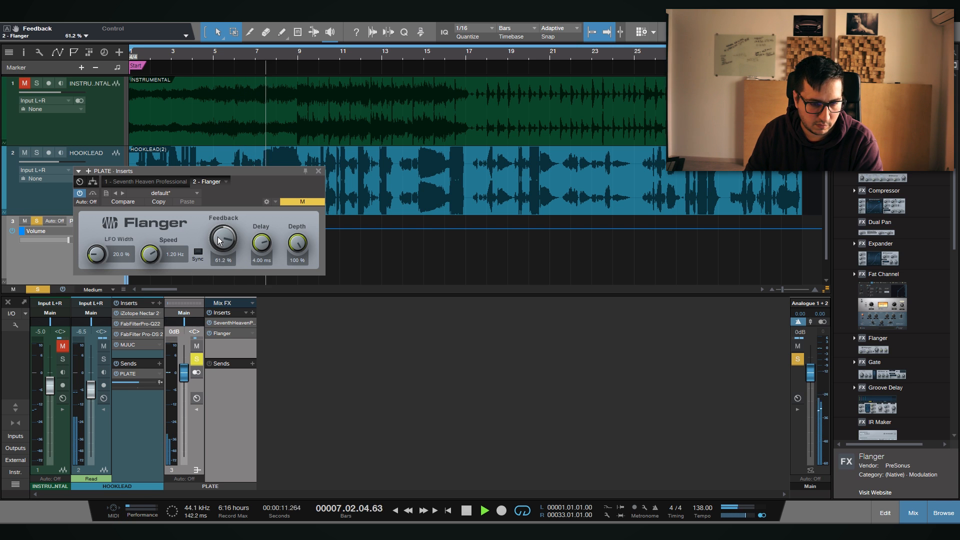
drag(261, 243, 266, 210)
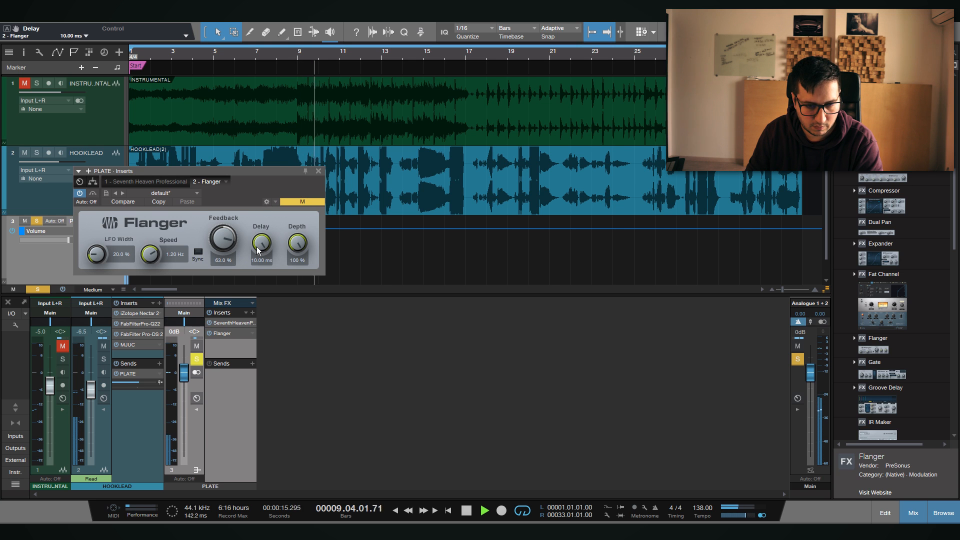
drag(256, 247, 257, 271)
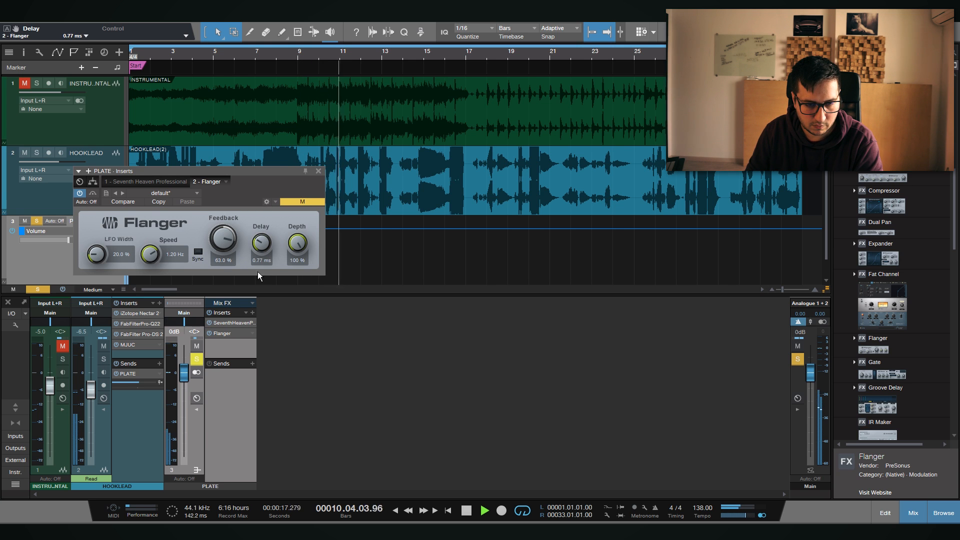
mouse_move(262, 246)
mouse_down()
mouse_move(253, 254)
mouse_move(263, 243)
mouse_up()
Tempo-sync the Flanger at 1/2 beats with LFO width 15%, feedback about 19%, delay 2.01 ms and depth 52%
click(198, 256)
drag(96, 256, 105, 220)
drag(87, 258, 101, 257)
drag(258, 245, 226, 245)
drag(297, 244, 290, 281)
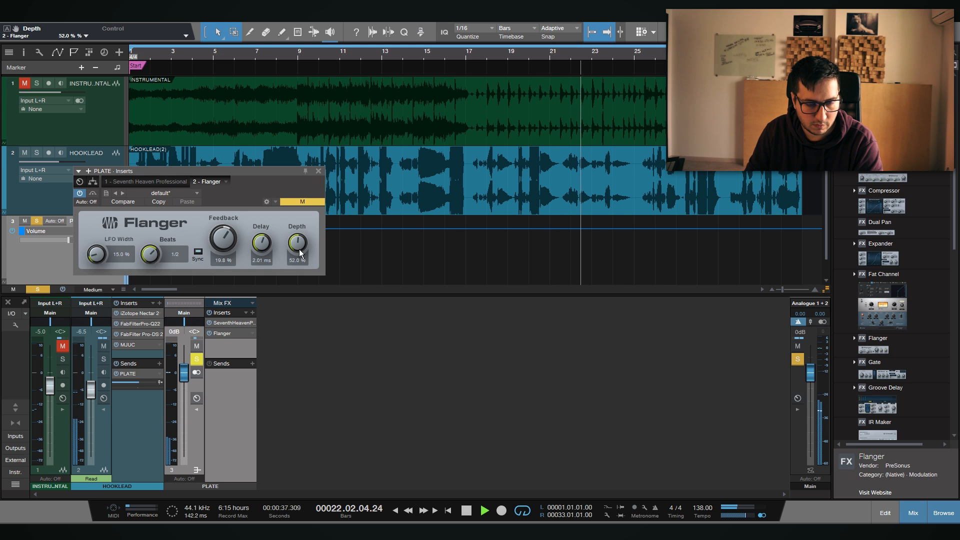
Set the Flanger's LFO width to 22% and depth to 79.5%, comparing the effect bypassed and active
click(92, 193)
click(92, 193)
drag(101, 255, 100, 250)
mouse_move(297, 243)
mouse_down()
mouse_move(297, 226)
mouse_move(297, 246)
mouse_up()
click(92, 194)
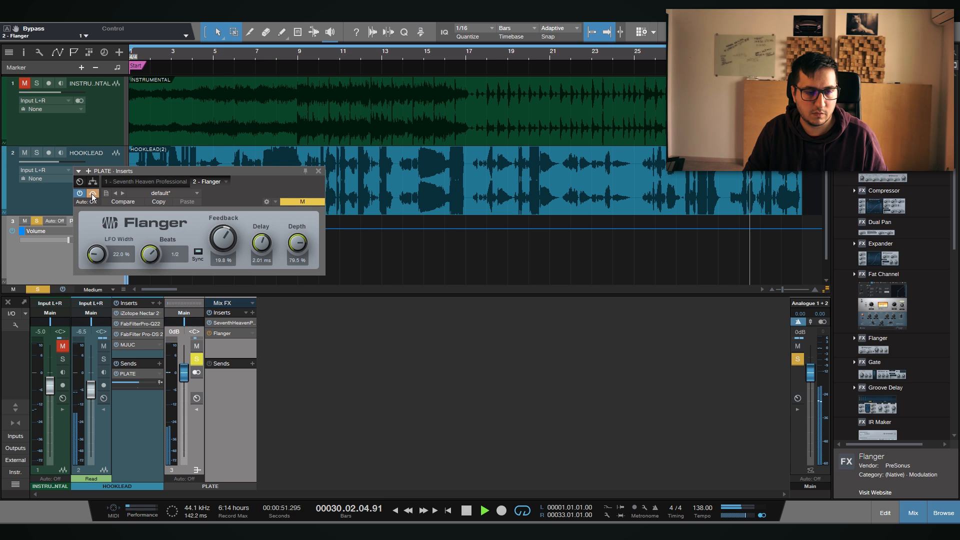
click(92, 193)
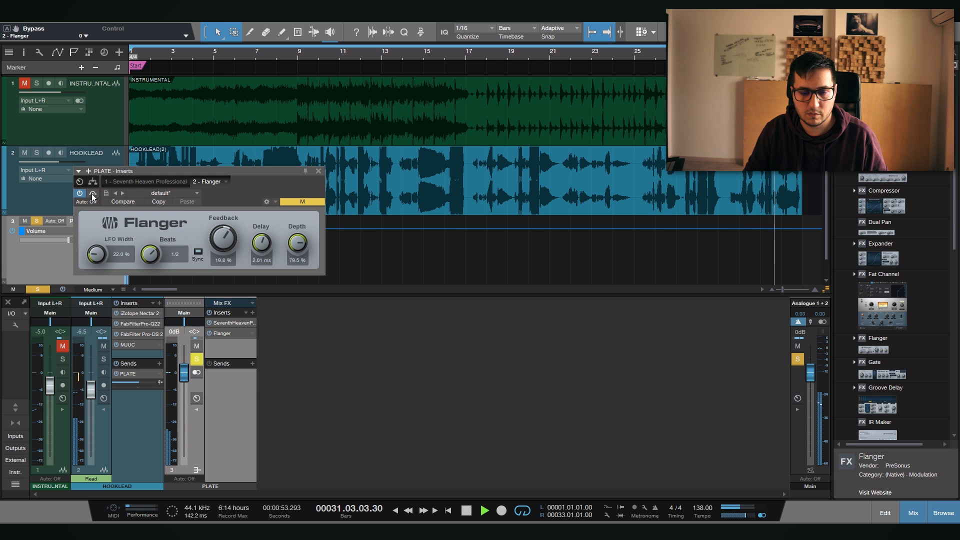
Replay the song from the start and lower the Flanger's depth to 63.5%
key(s)
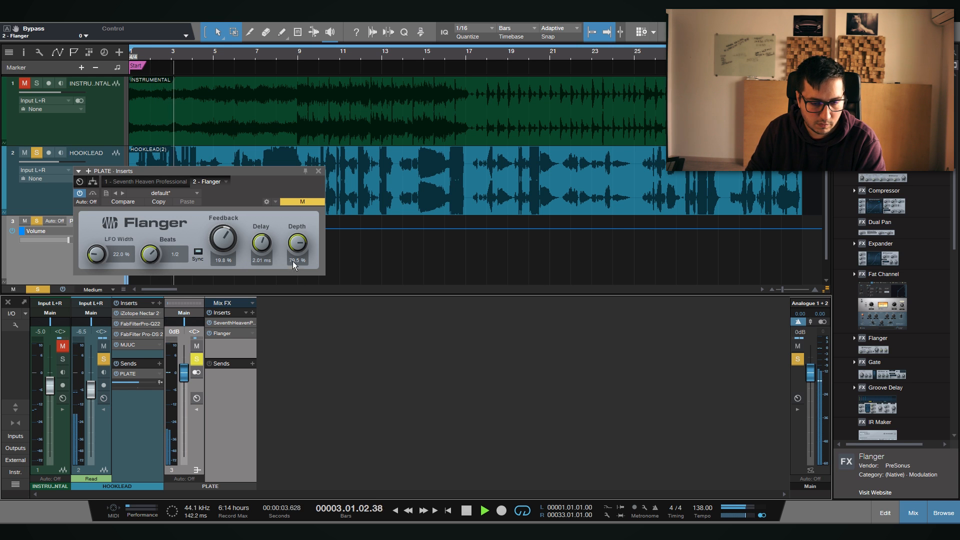
scroll(294, 255, down, 5)
scroll(293, 257, down, 2)
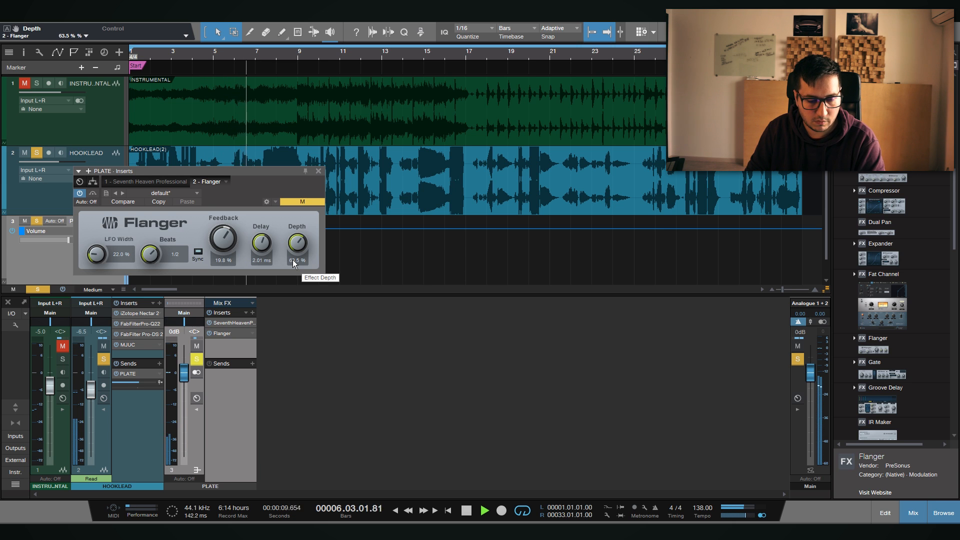
Keep the Flanger window pinned and lengthen the Seventh Heaven reverb's decay time to 5.10 seconds
click(305, 171)
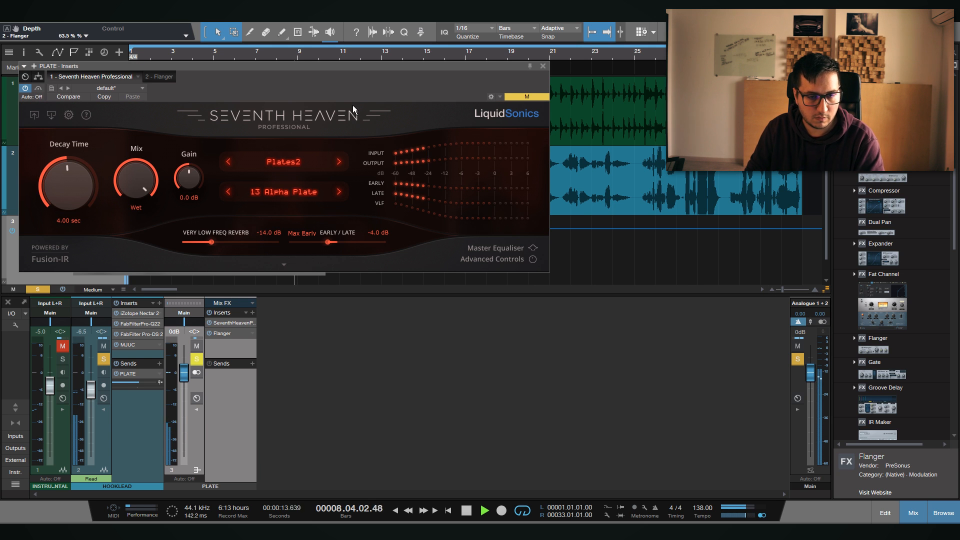
drag(73, 195, 78, 192)
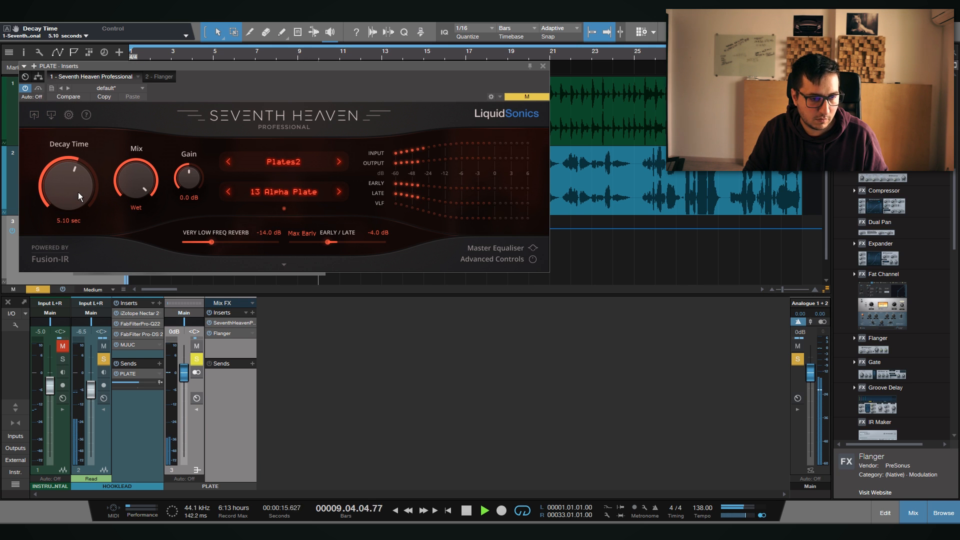
click(533, 95)
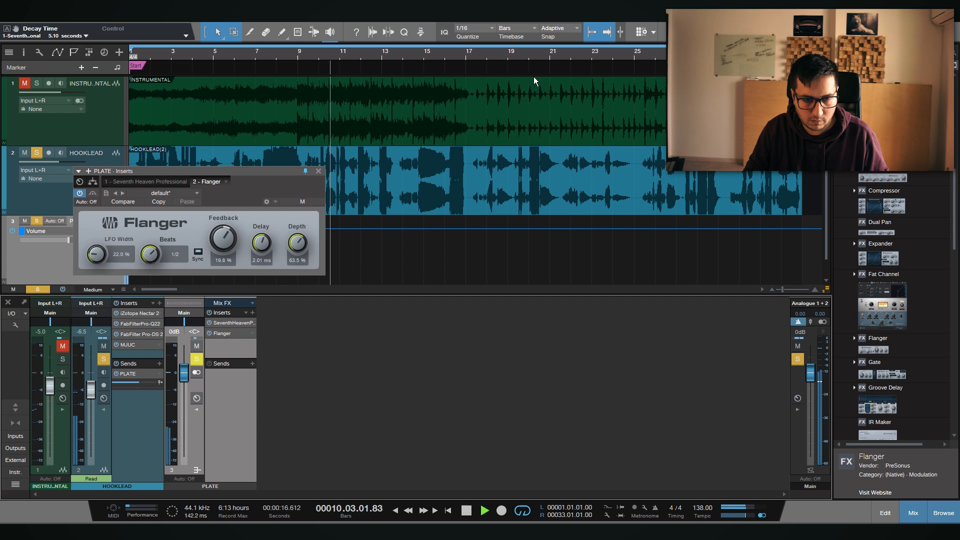
Set the Flanger's feedback to 46.8% while HOOKLEAD is unsoloed, and restore the HOOKLEAD solo
click(99, 361)
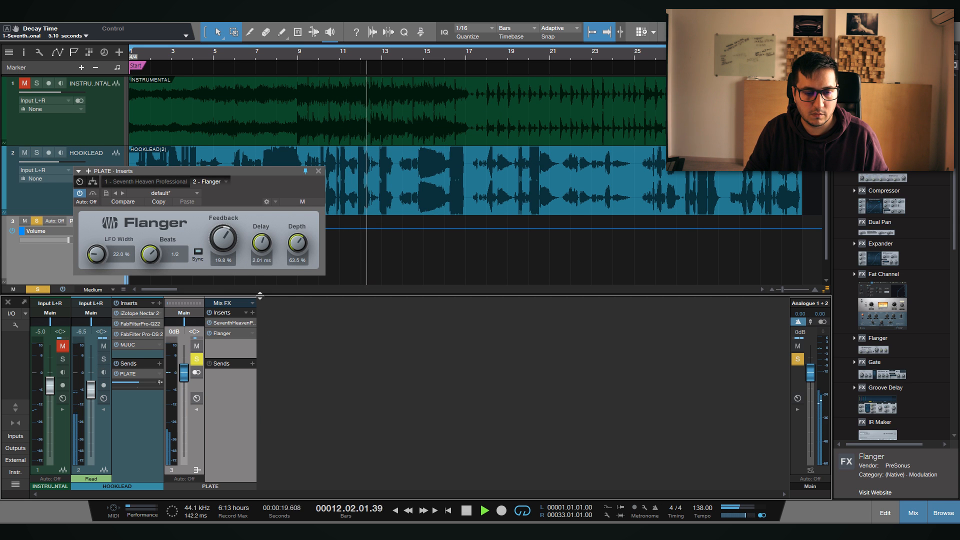
drag(228, 247, 238, 247)
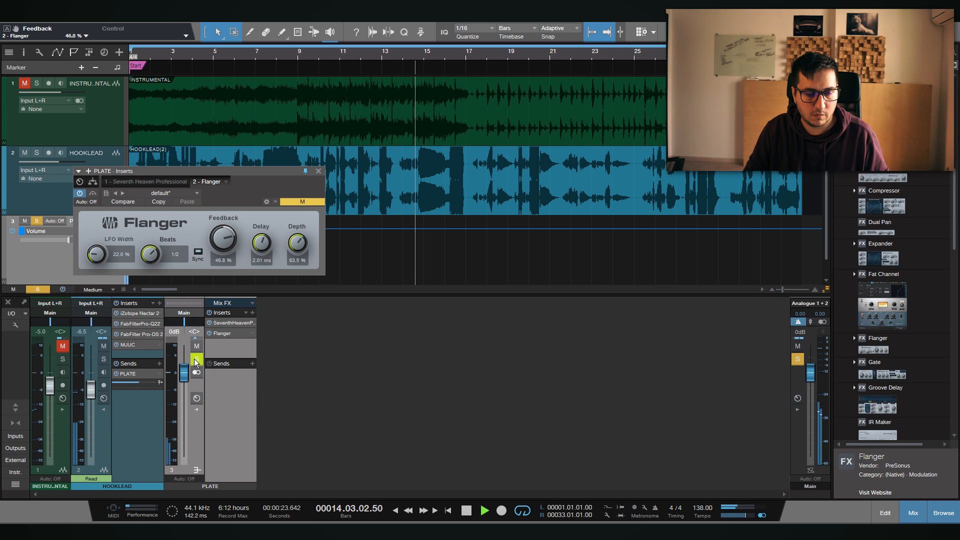
click(102, 359)
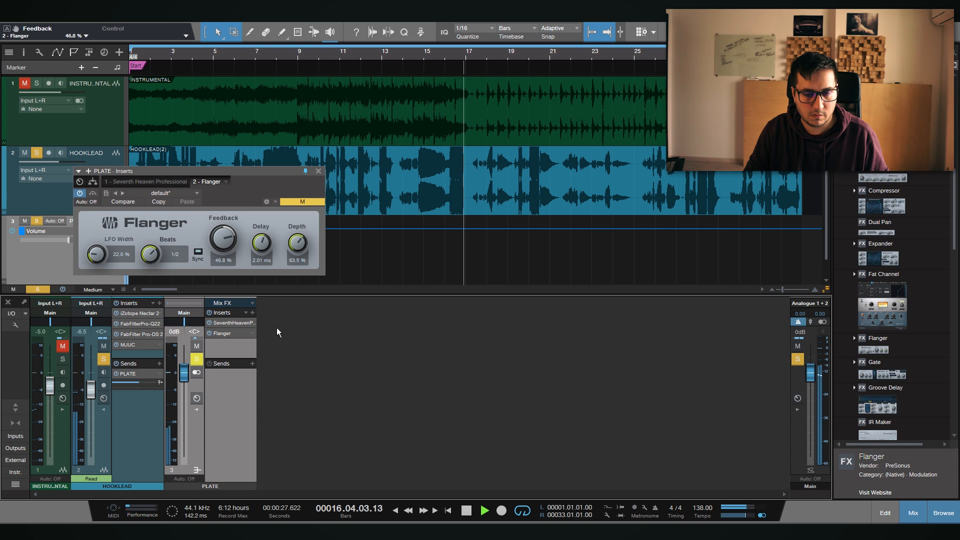
Lower the Flanger's depth to 50% and stop playback
scroll(298, 247, down, 2)
scroll(298, 247, down, 5)
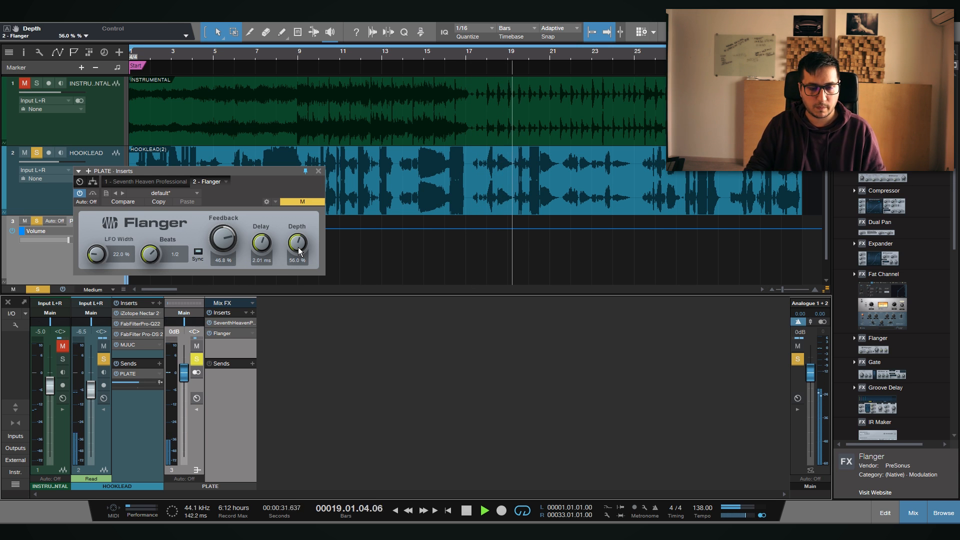
scroll(298, 247, down, 2)
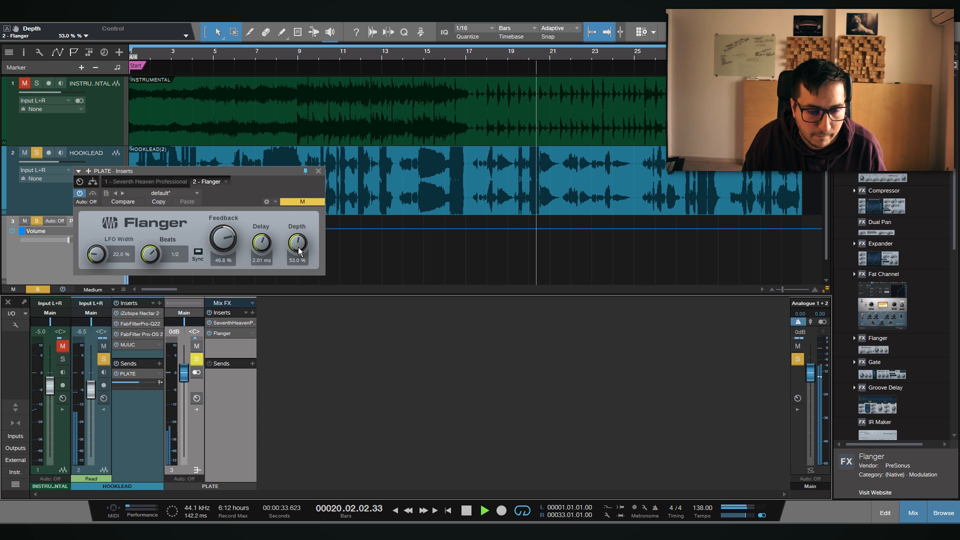
scroll(298, 247, down, 3)
key(space)
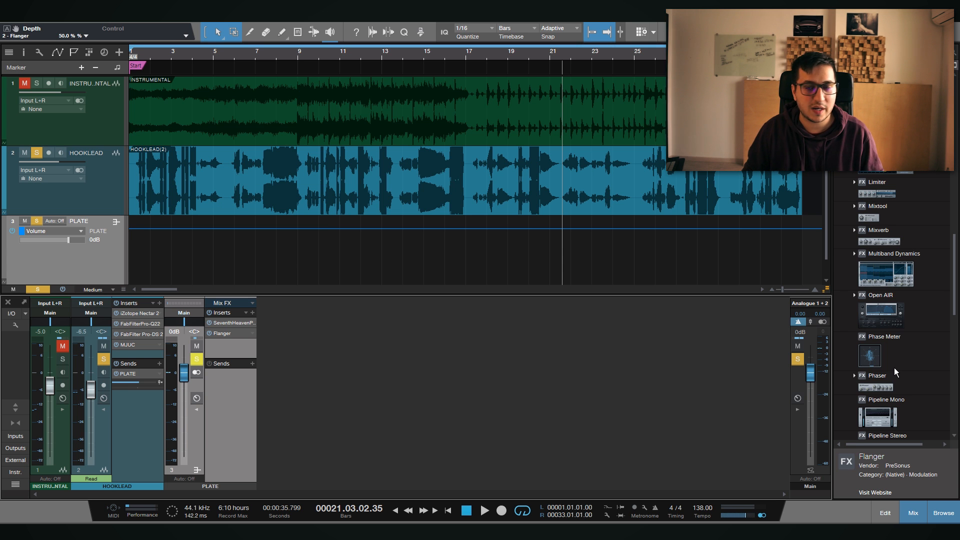
Replace the Flanger on the PLATE channel with the PreSonus Phaser and play from the start with HOOKLEAD unsoloed
drag(890, 376, 223, 333)
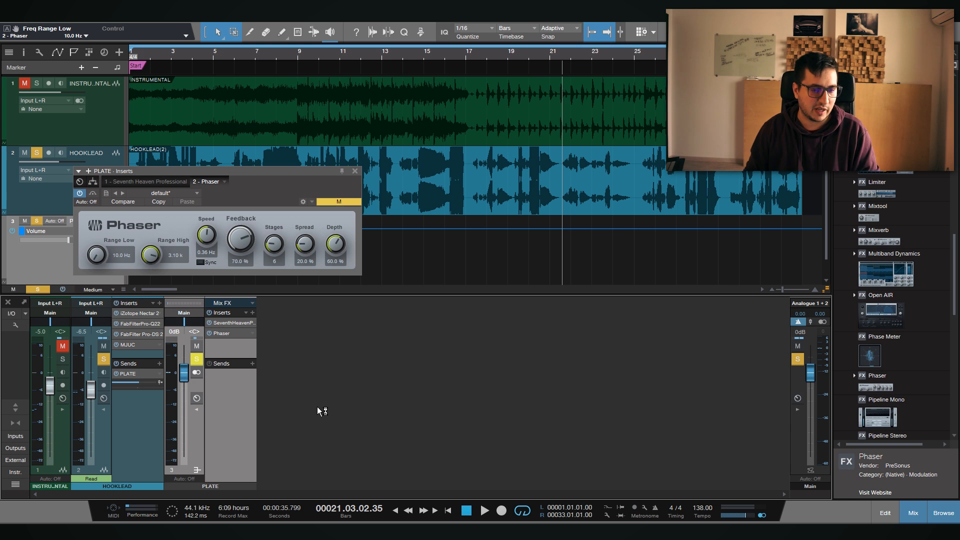
key(Home)
key(space)
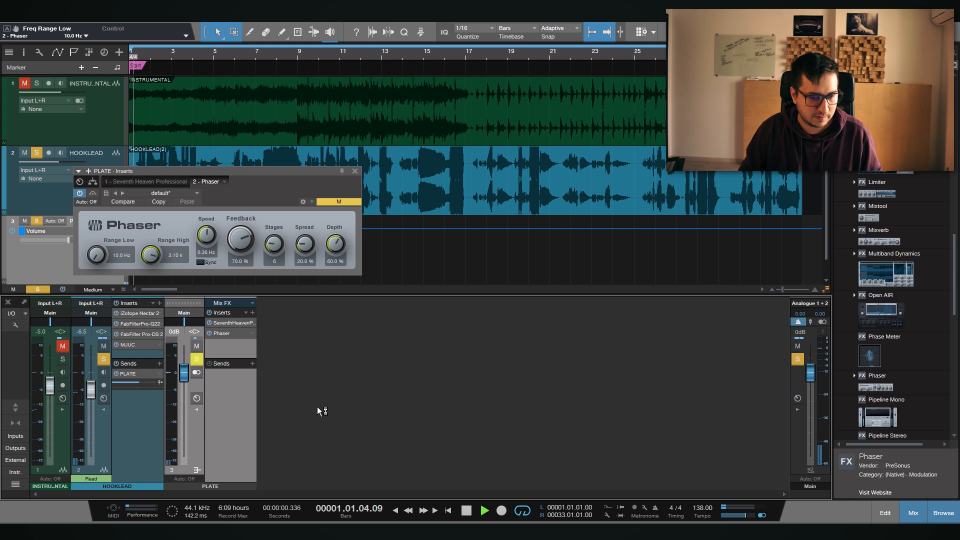
click(104, 359)
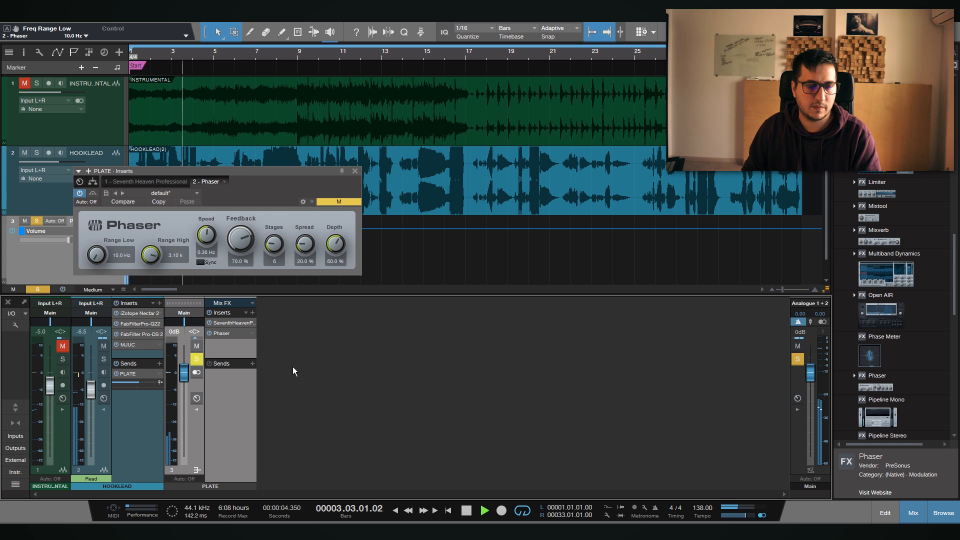
Try the Phaser with range high at 8.00 kHz, feedback 95%, 20 stages, spread about 86% and depth 42%
drag(149, 259, 151, 302)
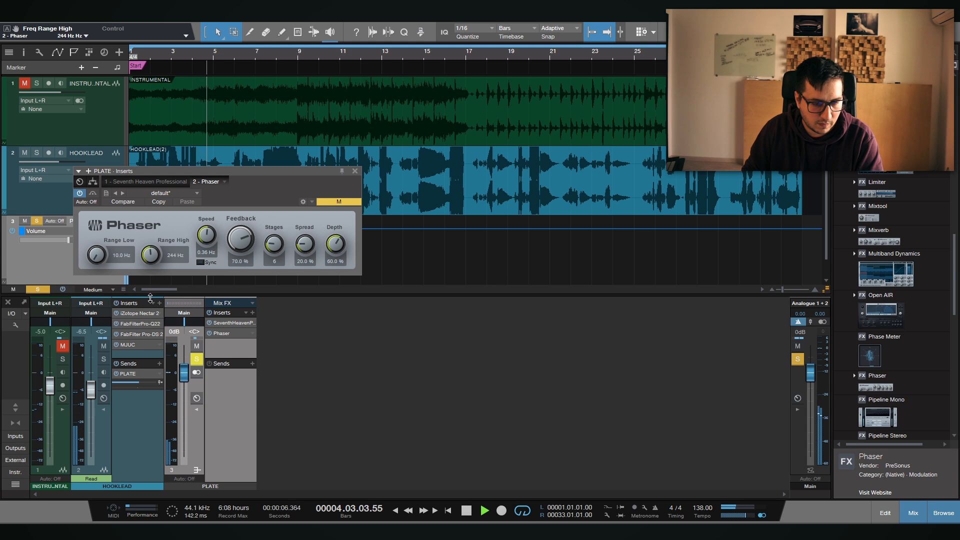
drag(154, 260, 176, 214)
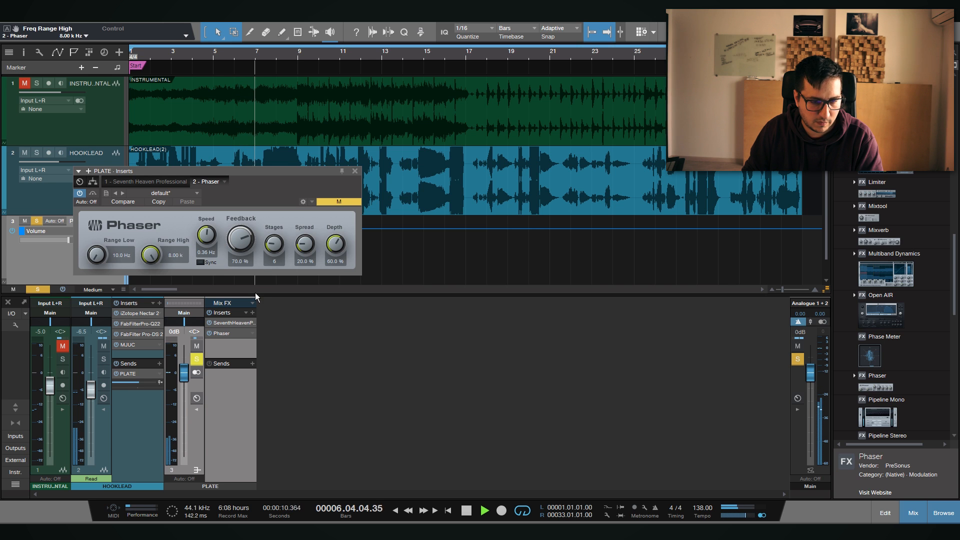
drag(235, 257, 248, 211)
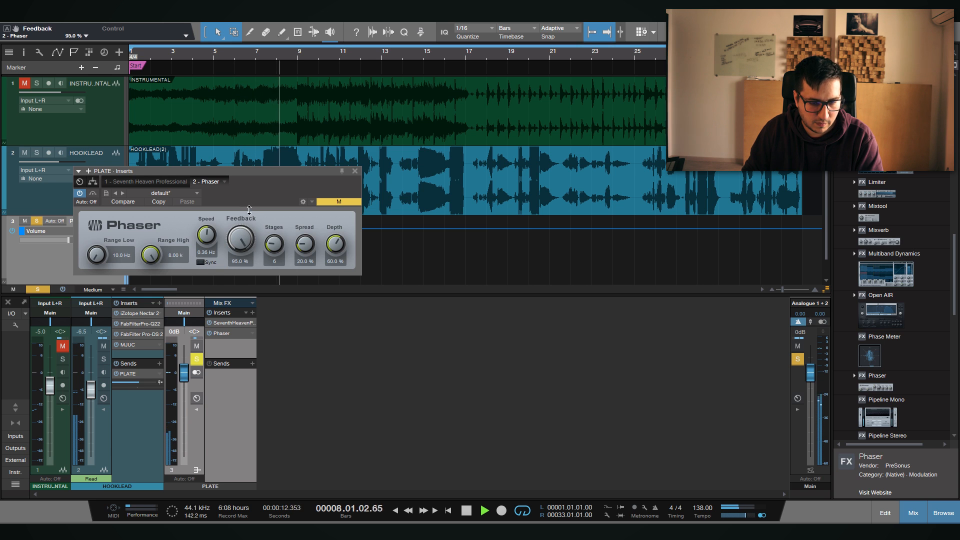
drag(271, 258, 273, 235)
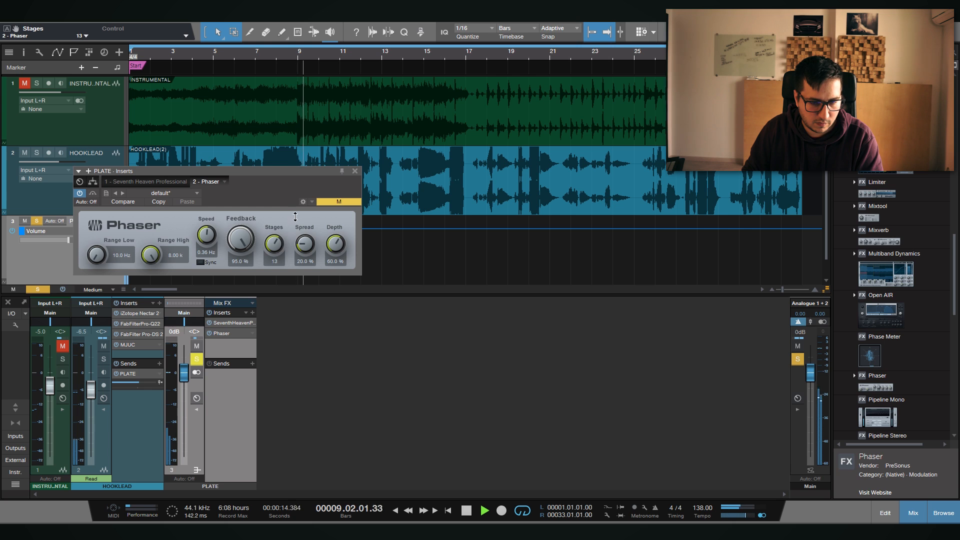
drag(304, 245, 333, 208)
drag(335, 244, 333, 254)
Set the Phaser's range high to 1.27 kHz and try feedback at 62.7% with speeds from 0.01 to 10 Hz
drag(151, 255, 141, 276)
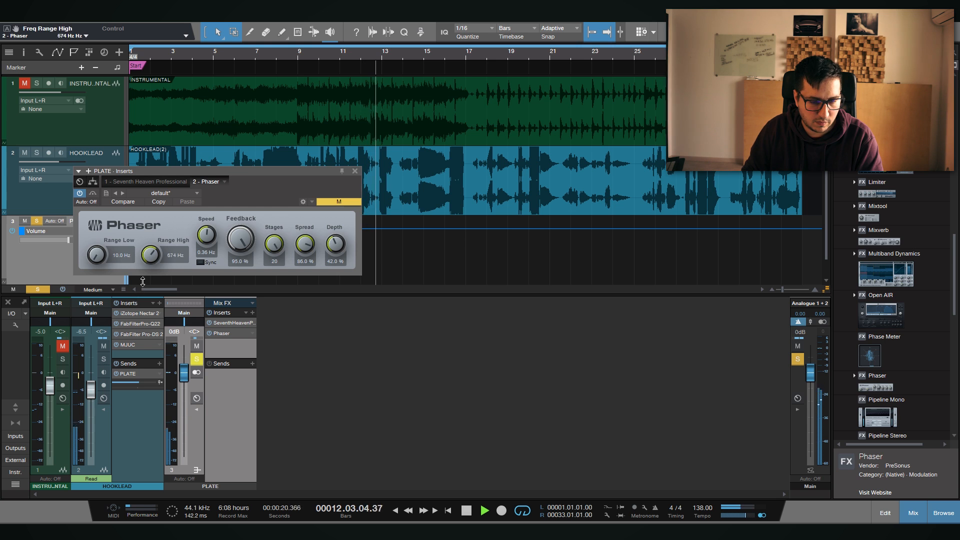
drag(209, 237, 211, 275)
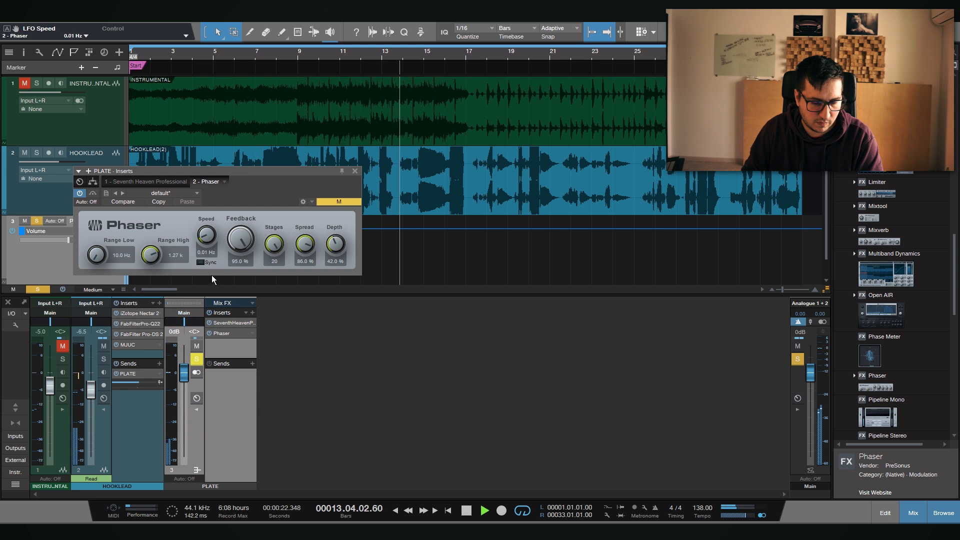
drag(242, 241, 236, 160)
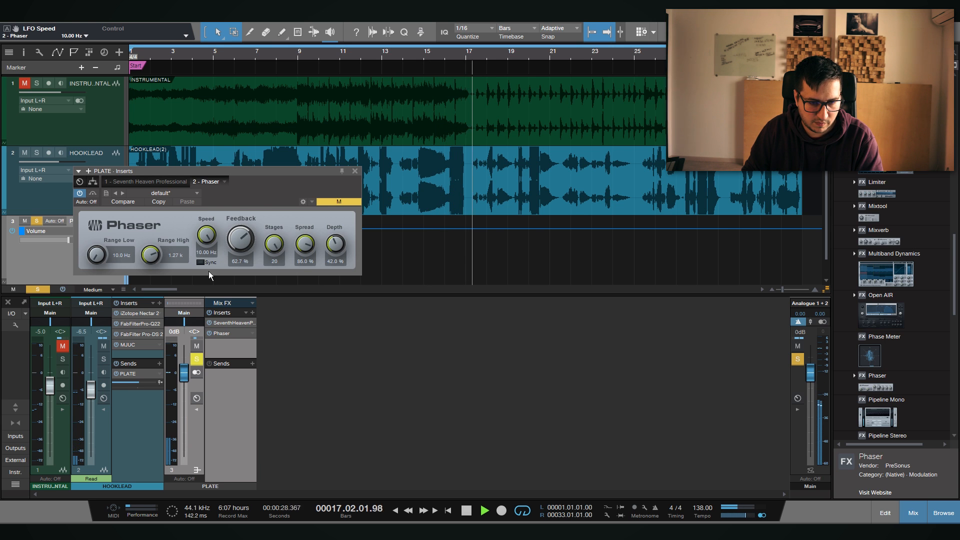
Set the Phaser to 4 stages, feedback 94%, speed 0.02 Hz, spread 20% and depth 77.5%
drag(336, 244, 338, 210)
drag(274, 244, 283, 263)
scroll(275, 246, up, 1)
drag(238, 239, 241, 204)
drag(205, 234, 323, 290)
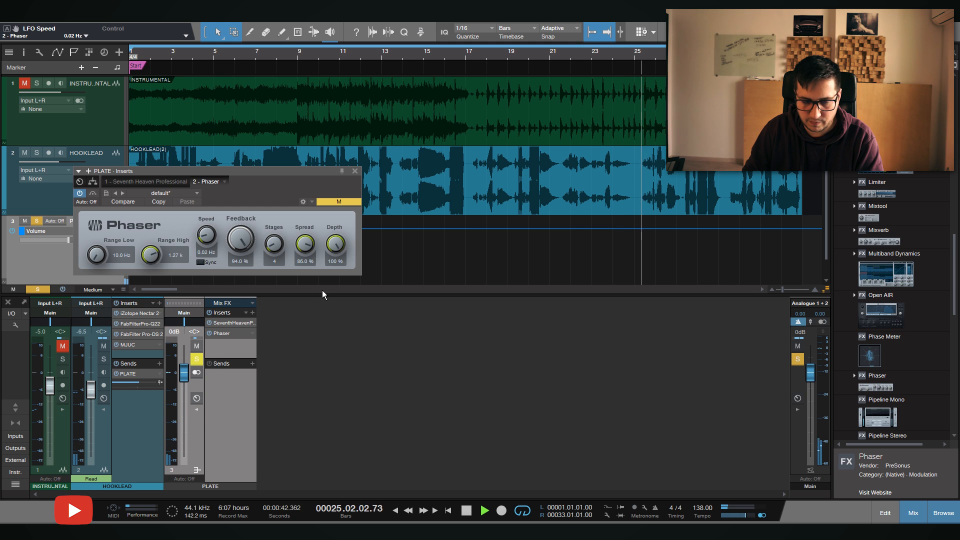
drag(305, 244, 328, 255)
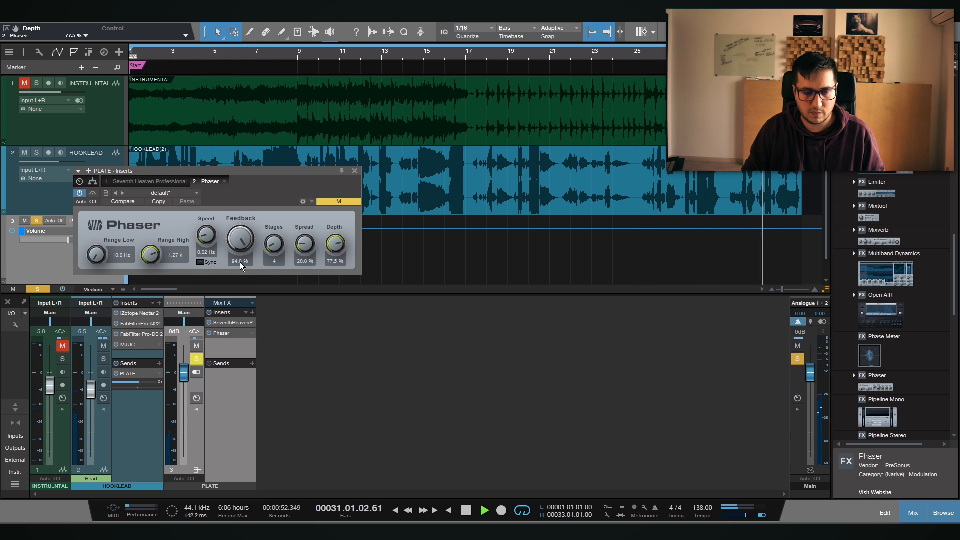
Set the Phaser on the PLATE channel to 6 stages, speed 0.17 Hz and depth 28%
scroll(277, 248, up, 1)
scroll(277, 247, up, 1)
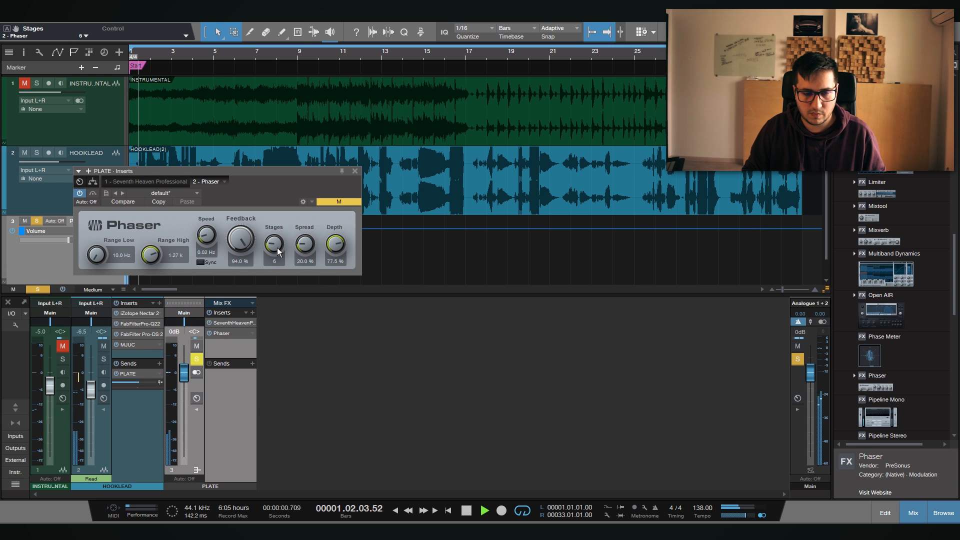
scroll(331, 247, down, 3)
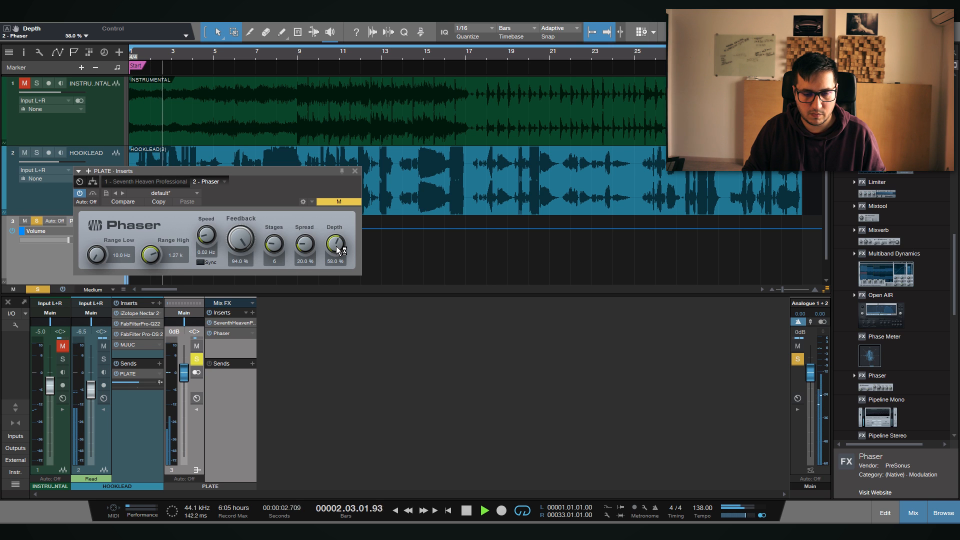
scroll(336, 246, down, 3)
scroll(207, 223, up, 3)
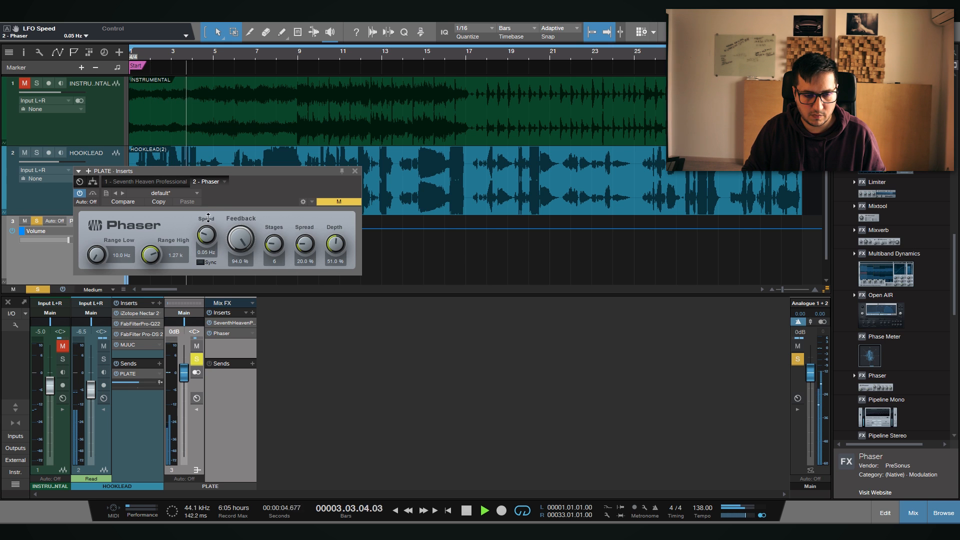
scroll(212, 237, down, 2)
scroll(337, 254, down, 1)
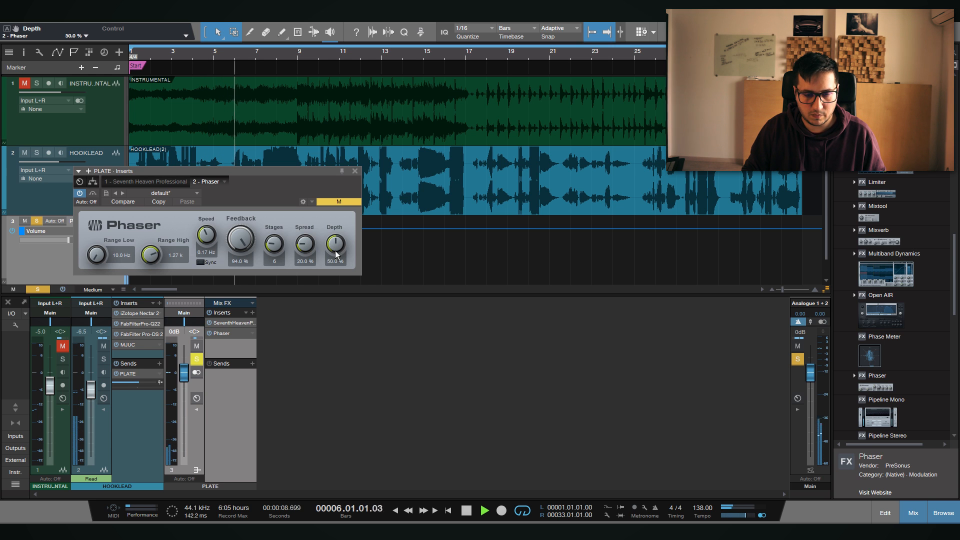
scroll(336, 254, down, 4)
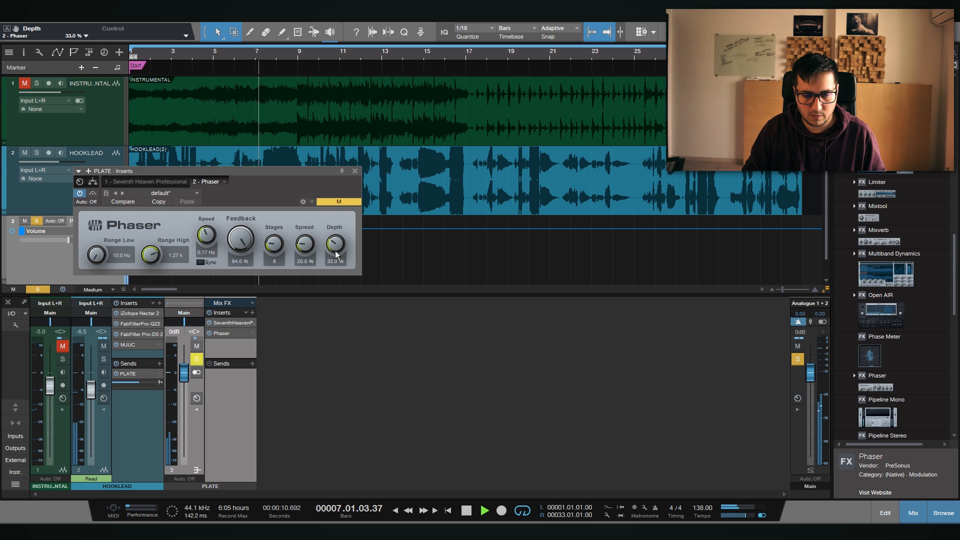
scroll(336, 254, down, 2)
Solo HOOKLEAD and compare the plate reverb with the Phaser bypassed and active
click(103, 359)
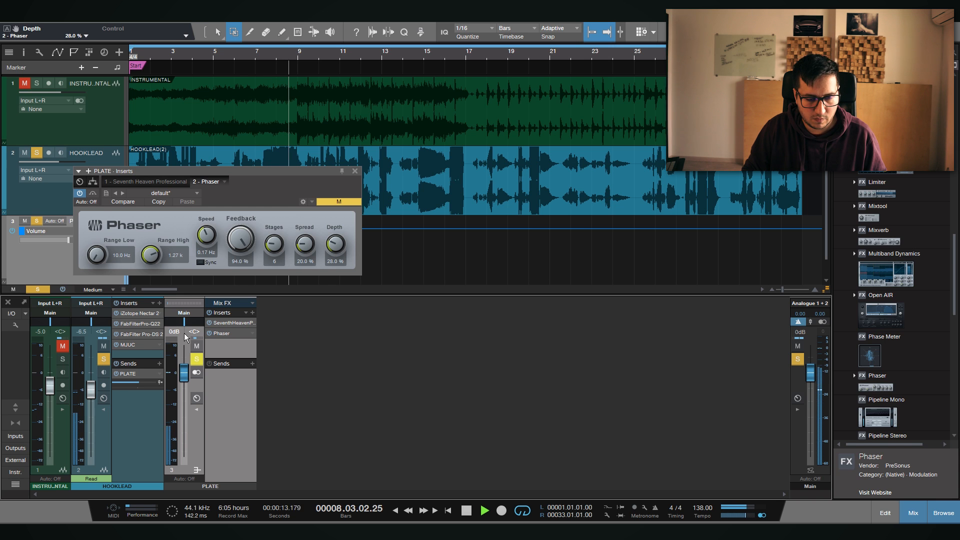
click(93, 194)
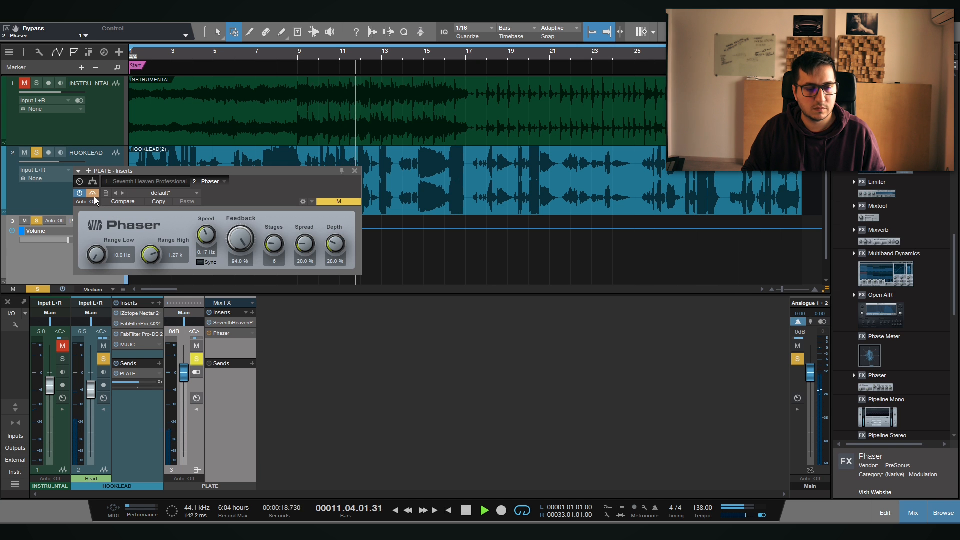
click(94, 194)
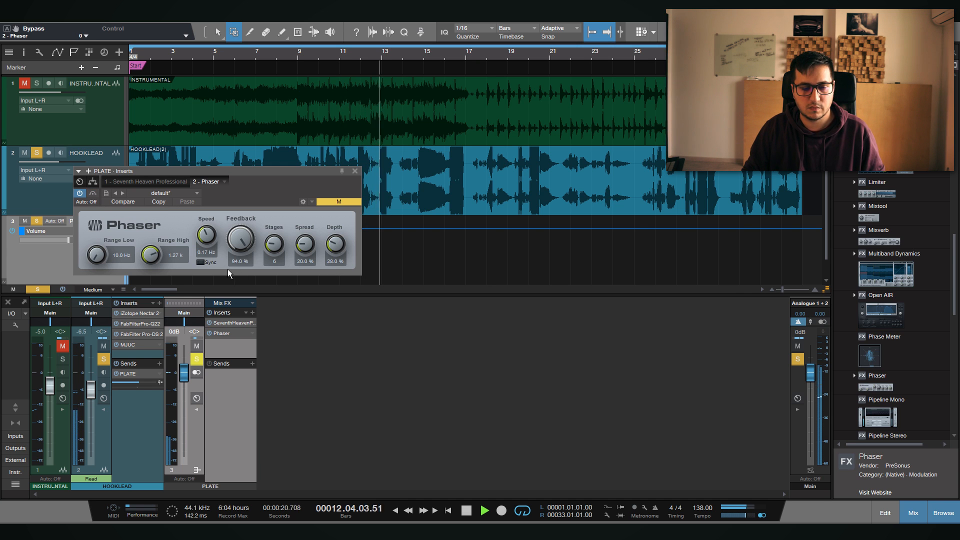
Lower the Phaser's depth to 20% by ear and stop playback
scroll(340, 246, down, 6)
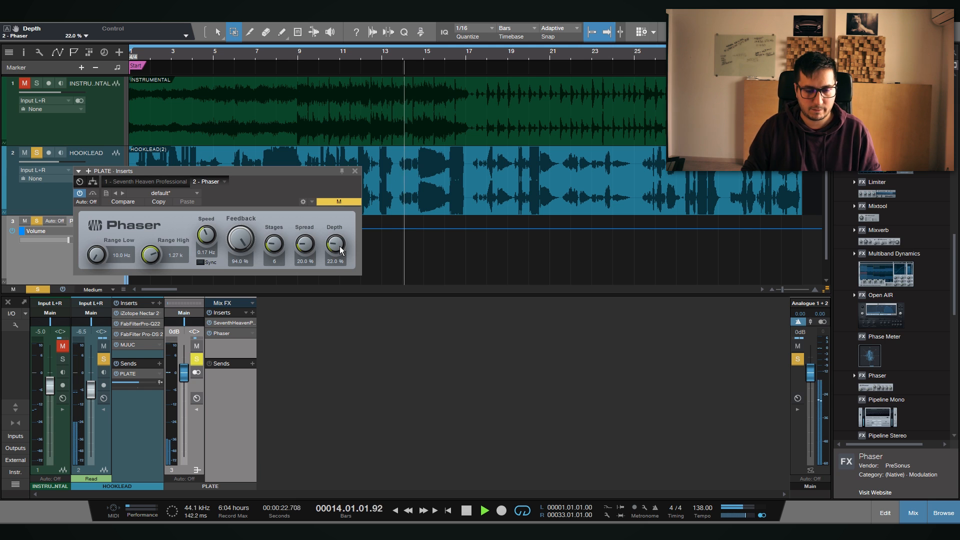
scroll(340, 246, down, 2)
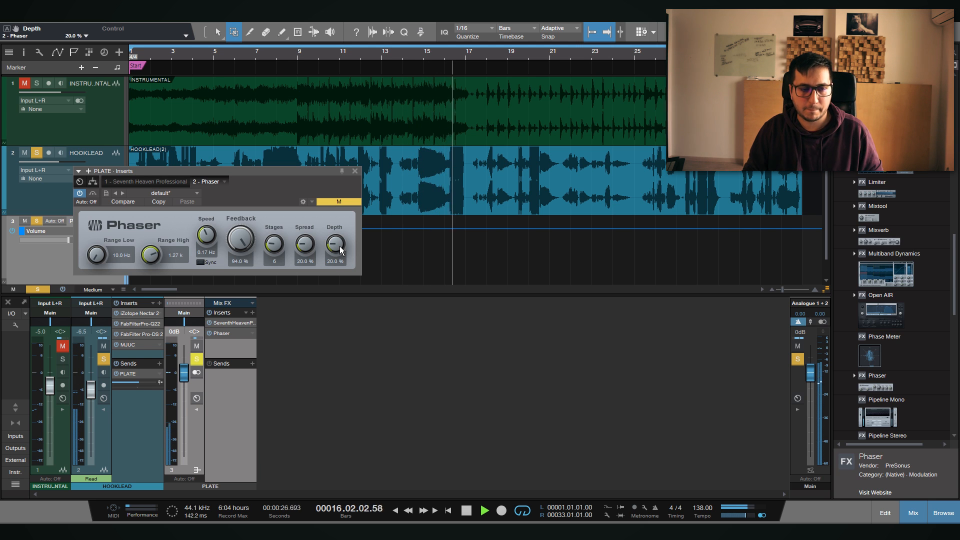
key(space)
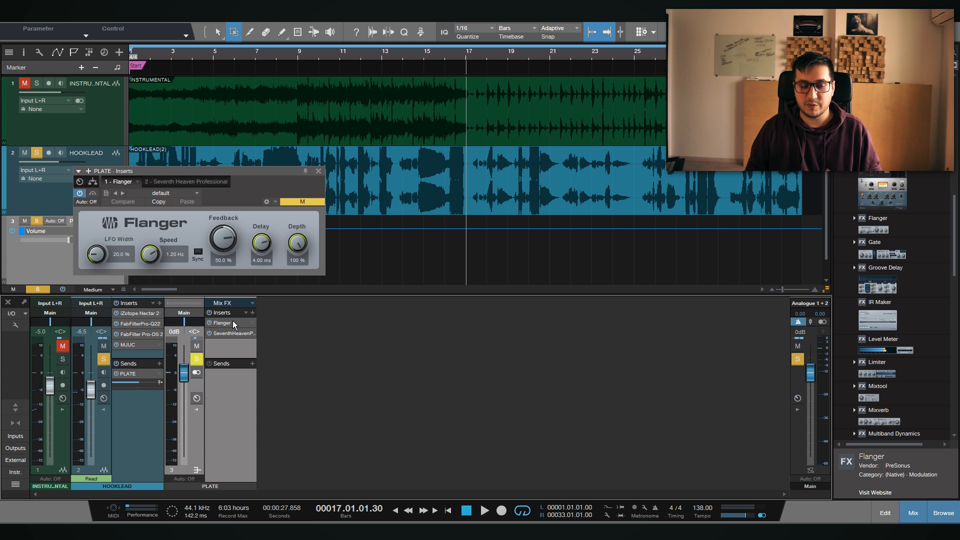
Play from the start with the plate reverb deactivated, try the Flanger's Mod-Vox preset and load Slow Flange
key(s)
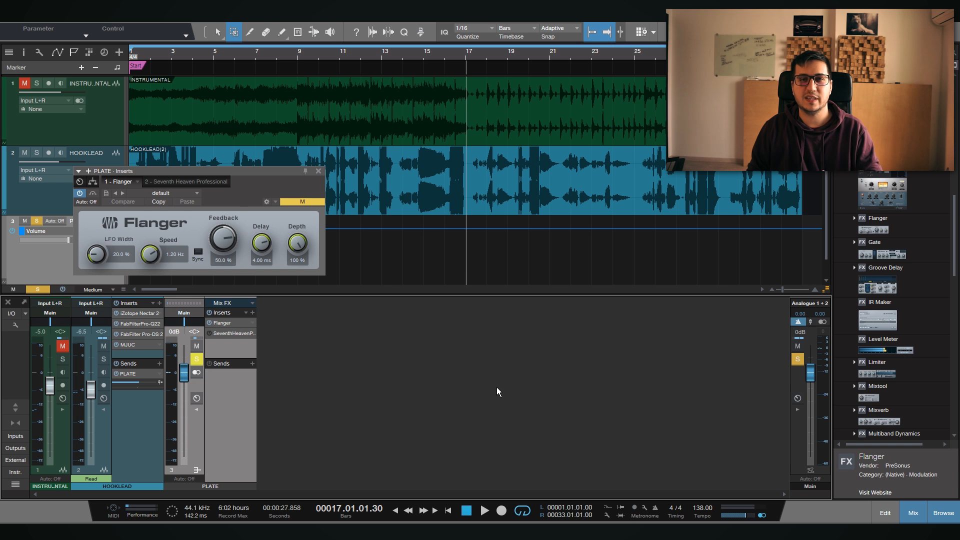
key(space)
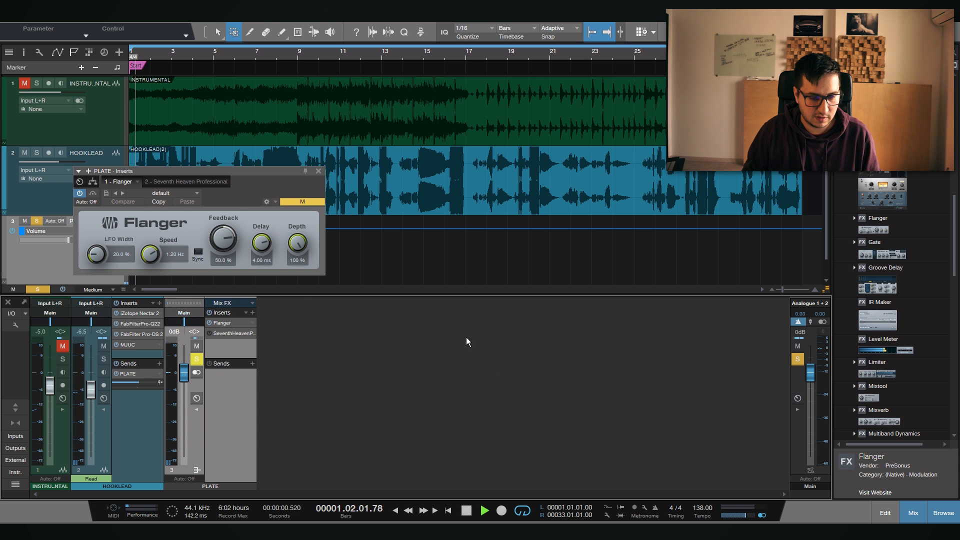
click(177, 193)
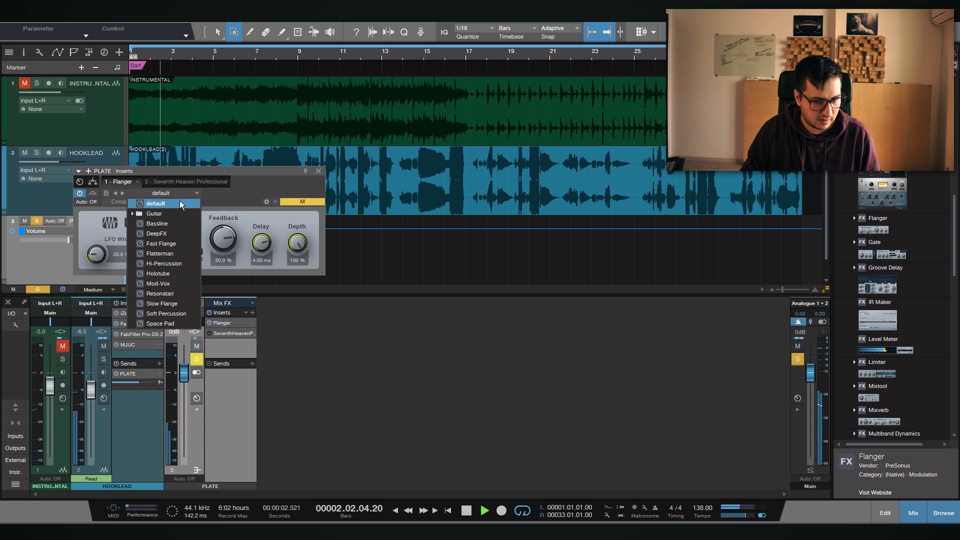
click(158, 284)
click(167, 304)
click(272, 221)
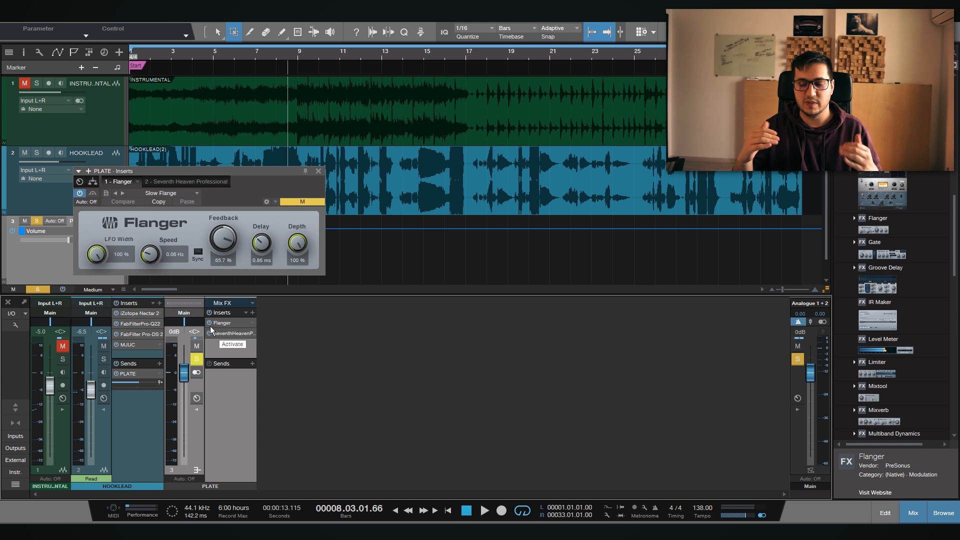
Look through the effects list for another plug-in to use on the PLATE channel
scroll(880, 300, down, 2)
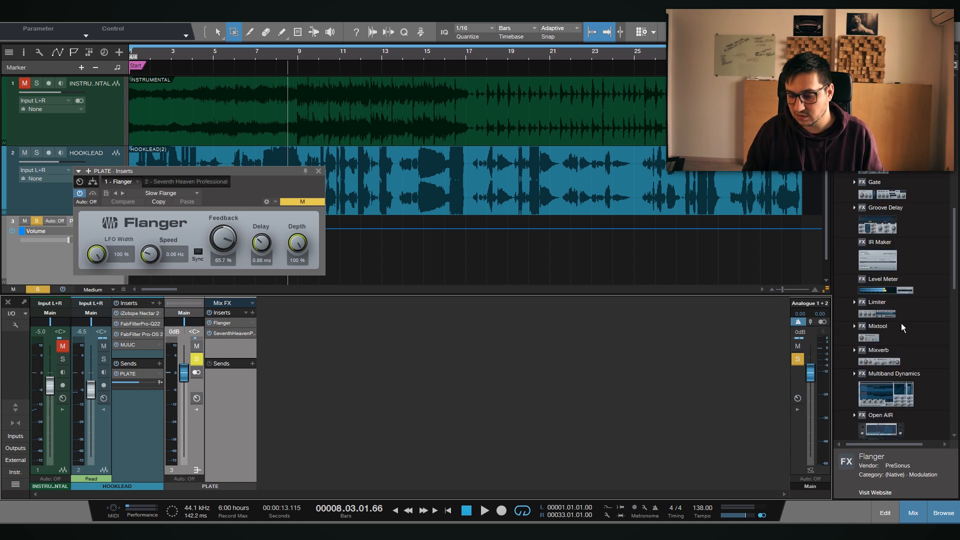